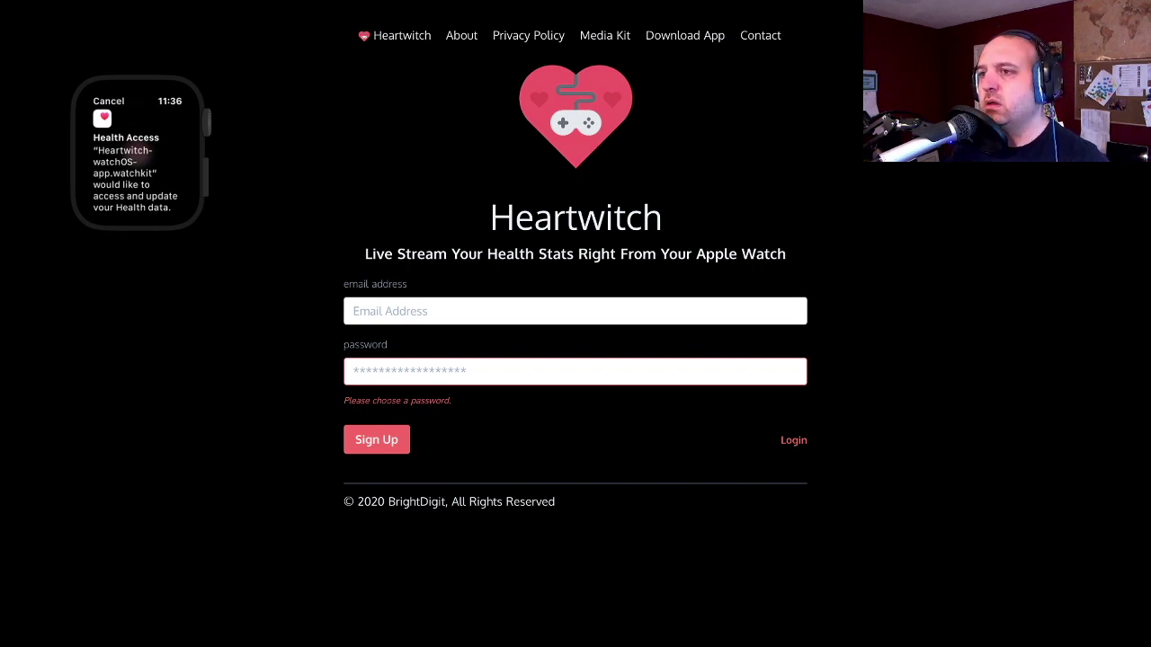
- On the watch, review the Health Access request and allow activity and heart-rate permissions
scroll(135, 158, "down", 3)
left_click(136, 184)
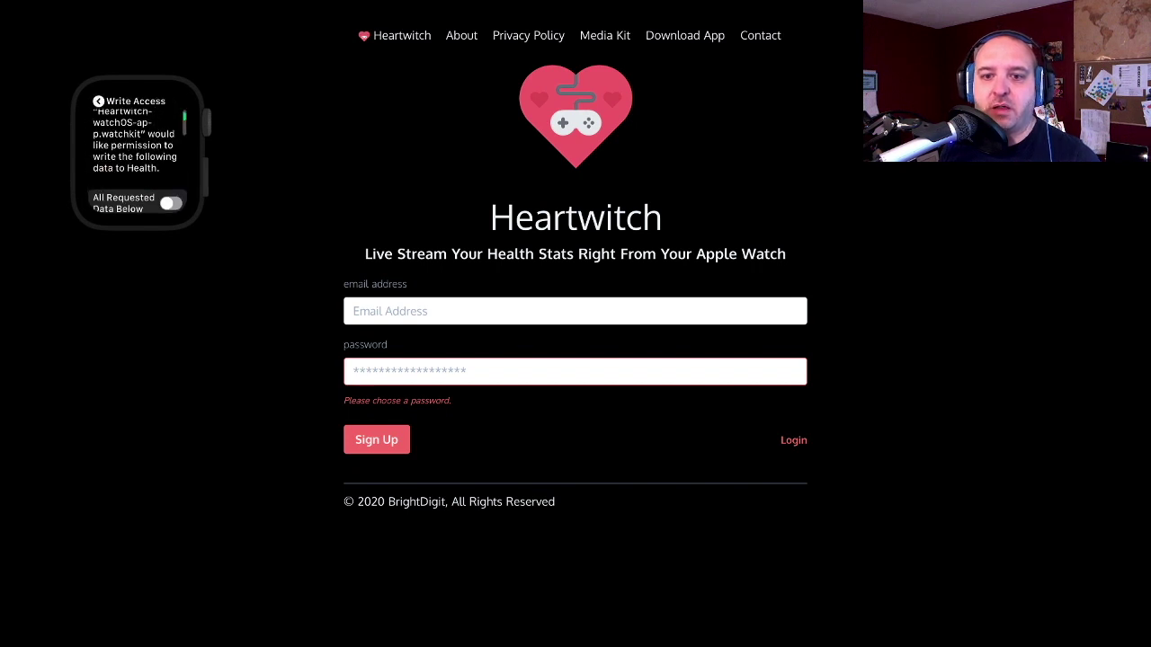
scroll(137, 158, "down", 3)
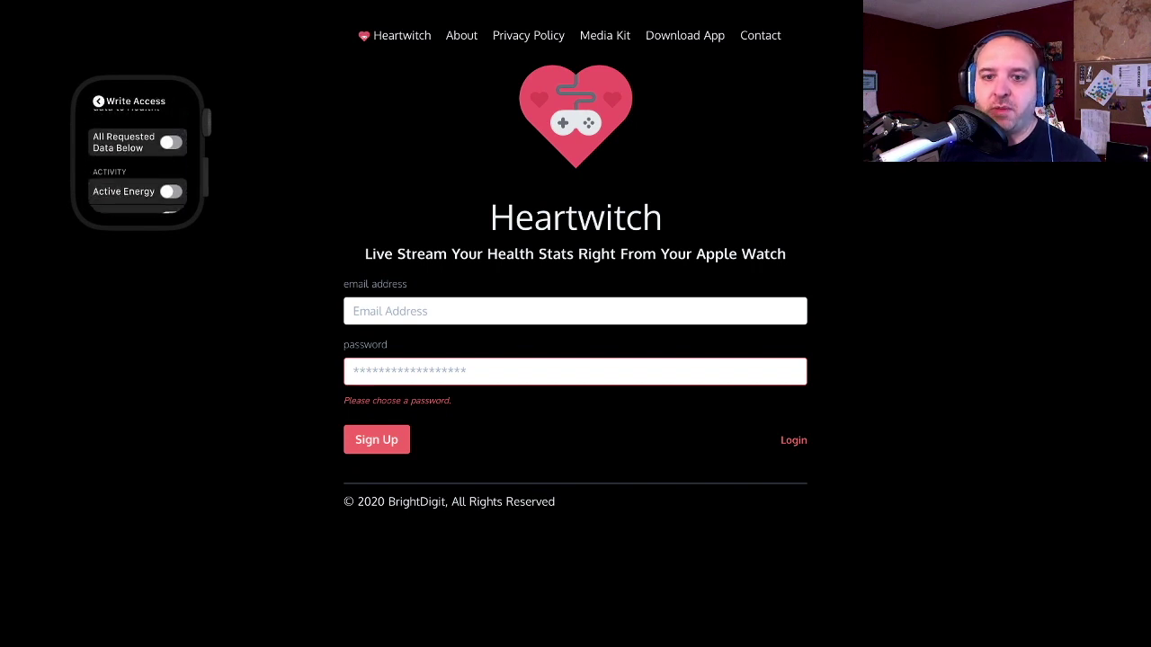
scroll(136, 158, "down", 3)
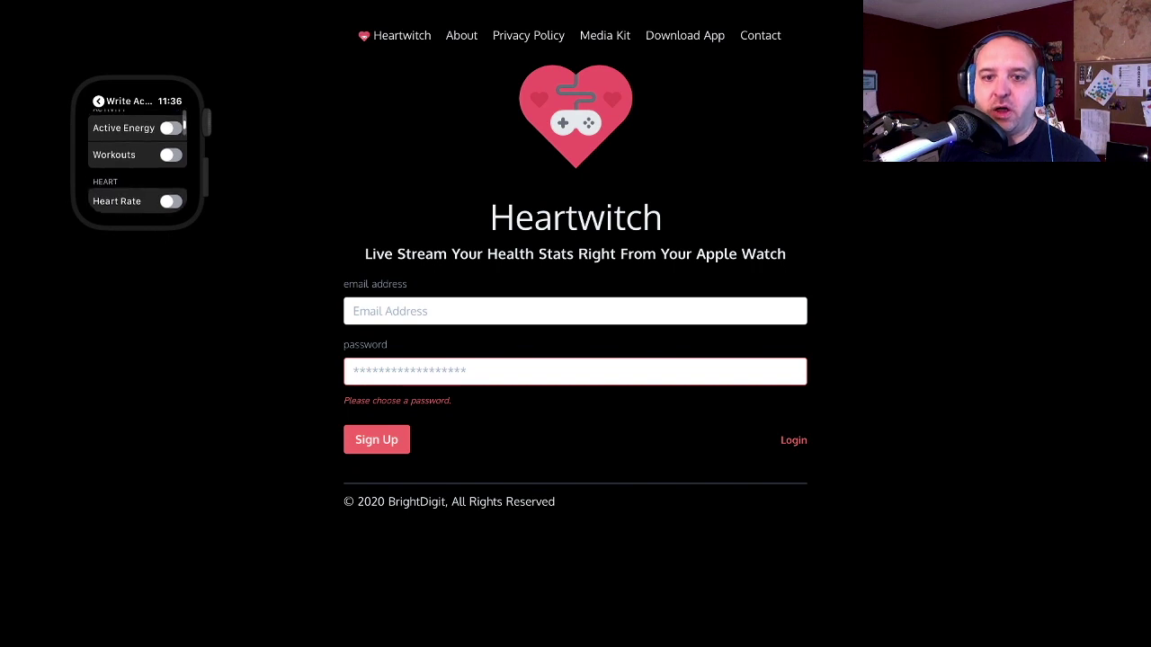
scroll(137, 158, "up", 5)
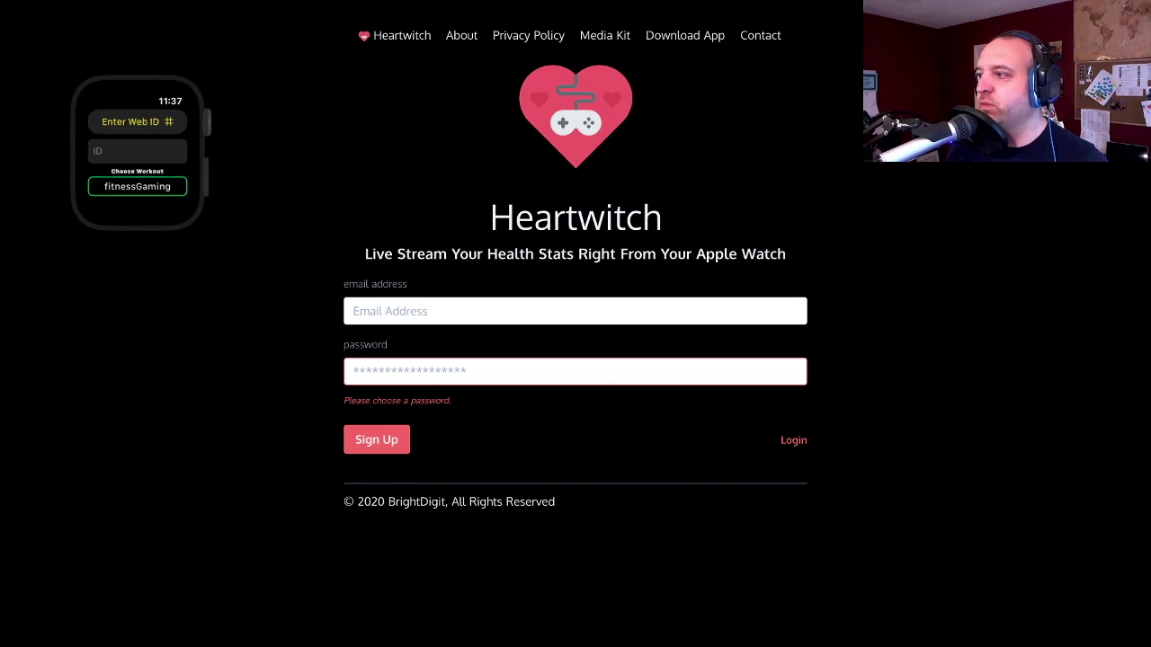
- Log in to Heartwitch with the account e-mail and password
left_click(353, 311)
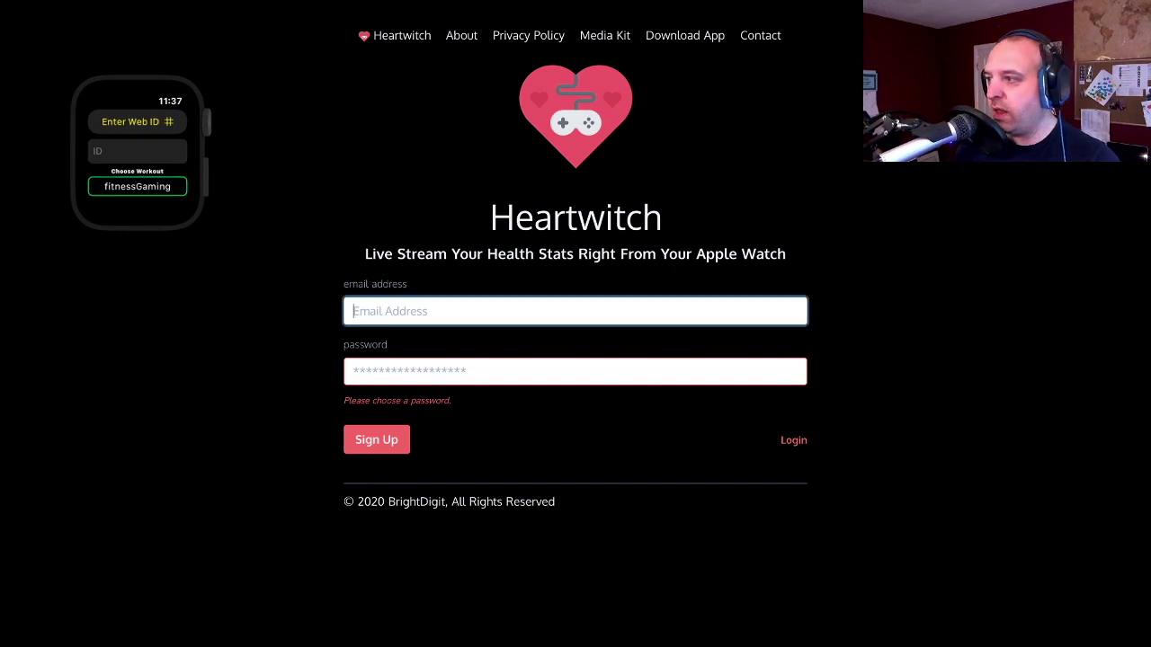
type("ad")
key("BackSpace")
key("BackSpace")
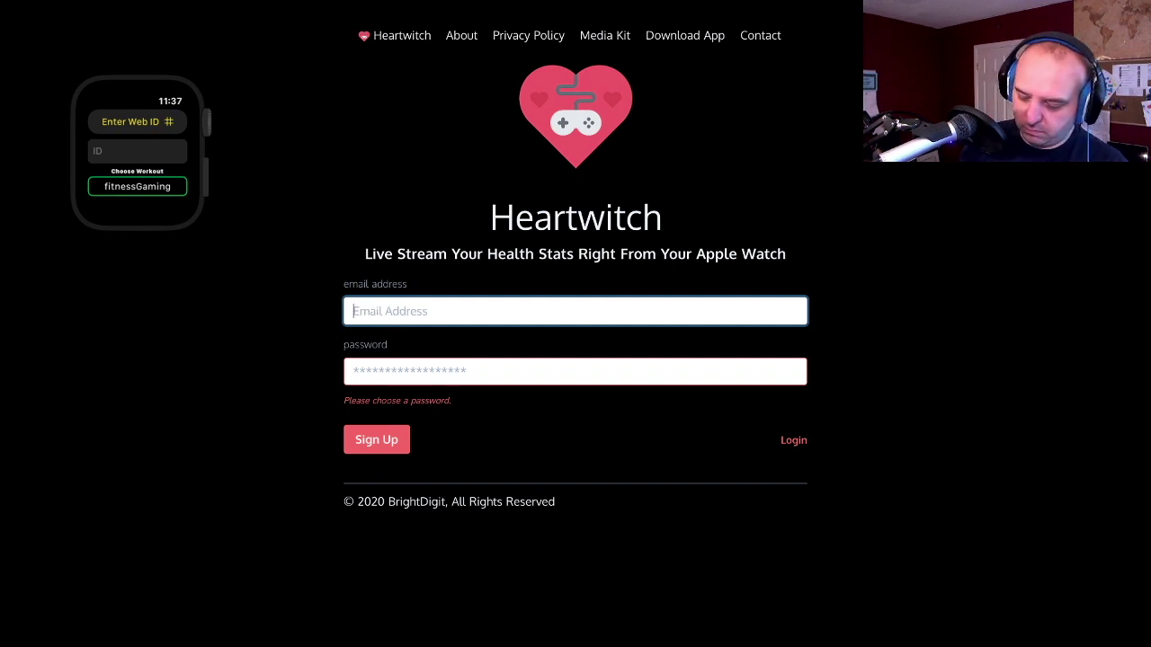
key("Tab")
type("••••••••")
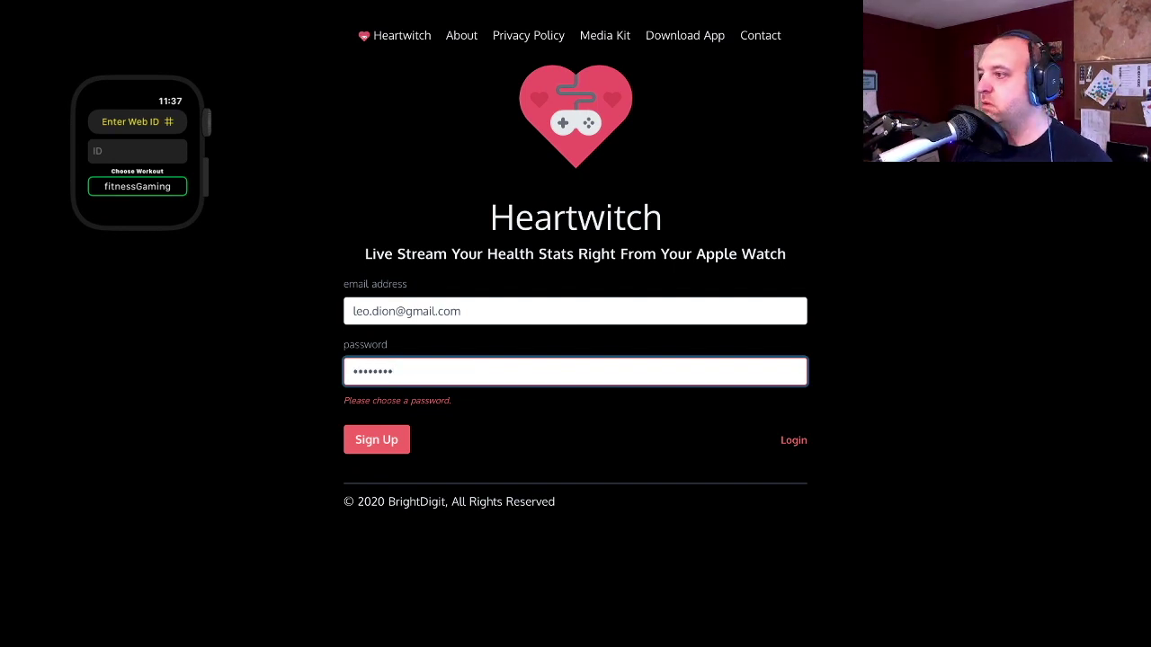
key("Tab")
key("Return")
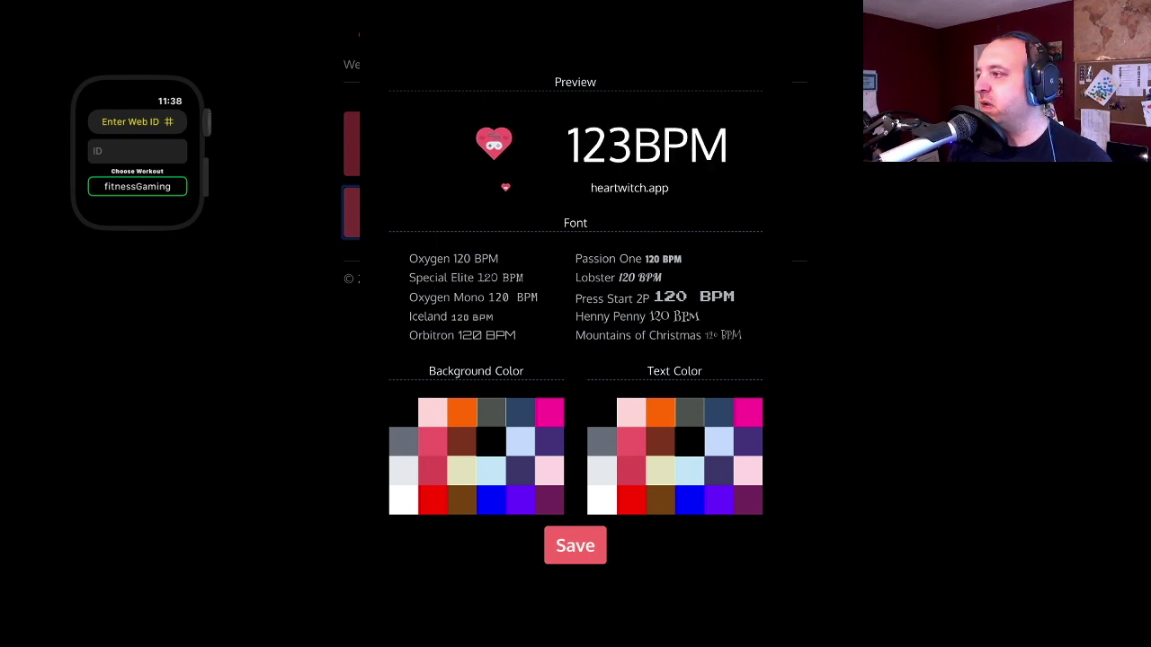
- Preview Passion One, Oxygen Mono, Orbitron and Lobster, then settle on the Henny Penny font
left_click(608, 258)
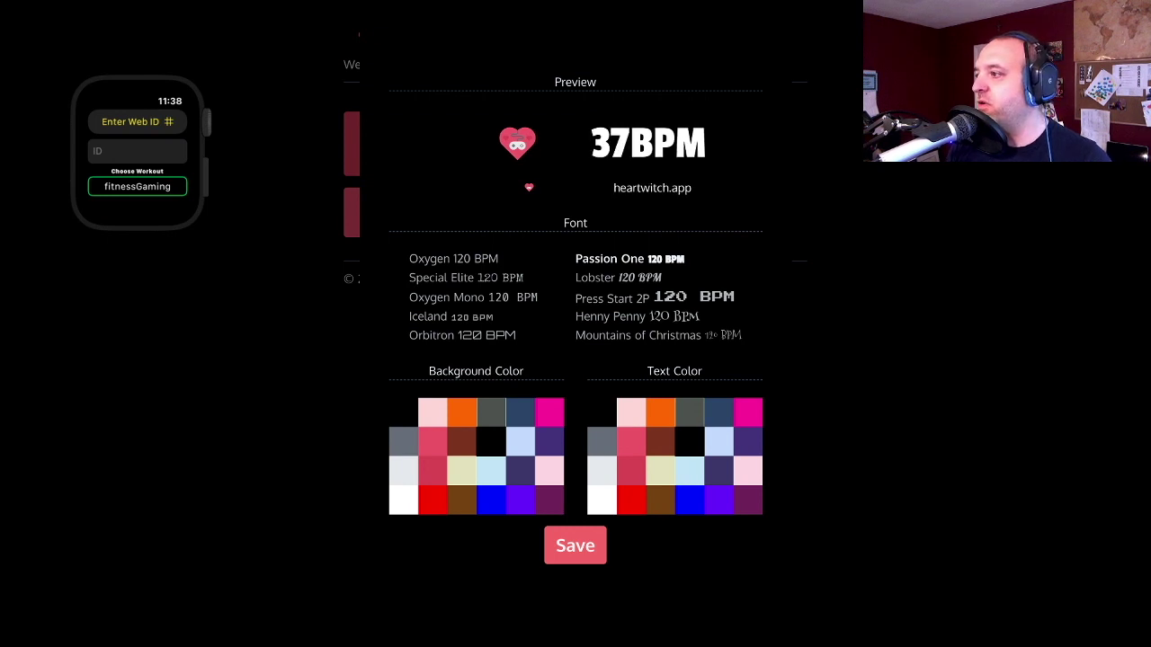
left_click(473, 297)
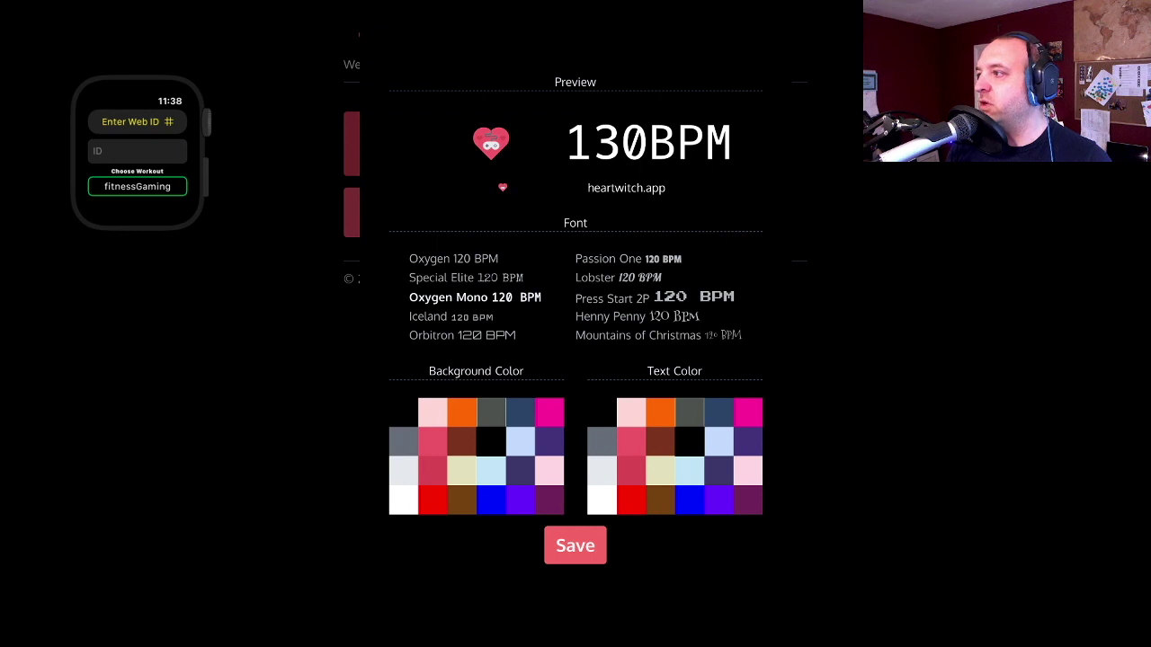
left_click(462, 335)
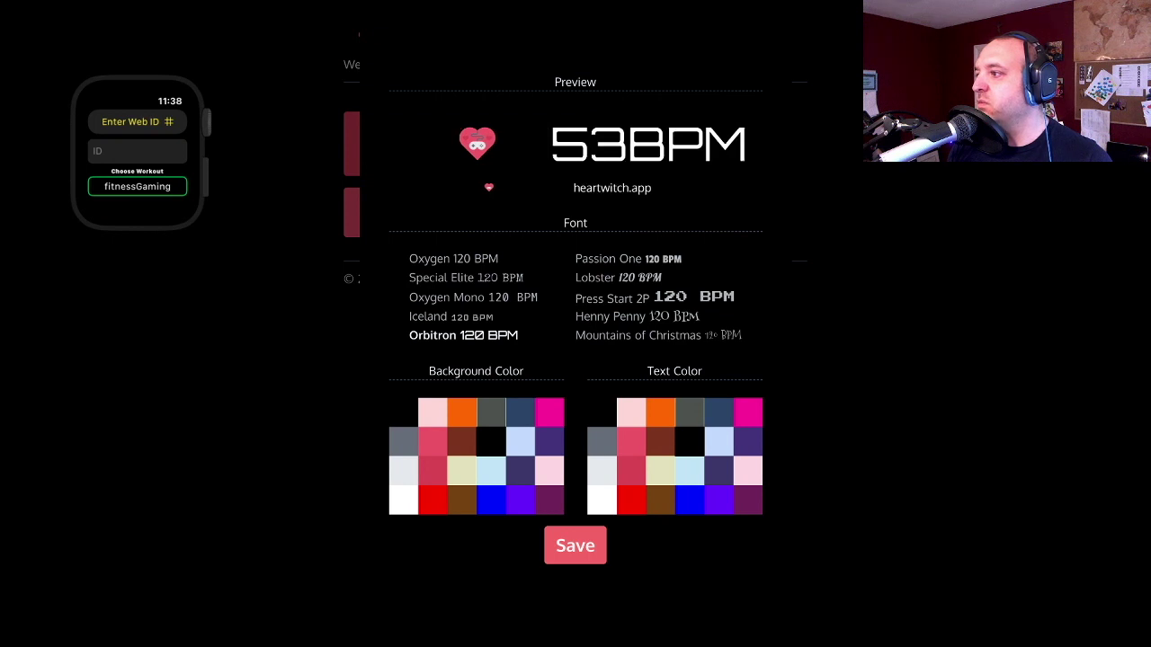
left_click(619, 277)
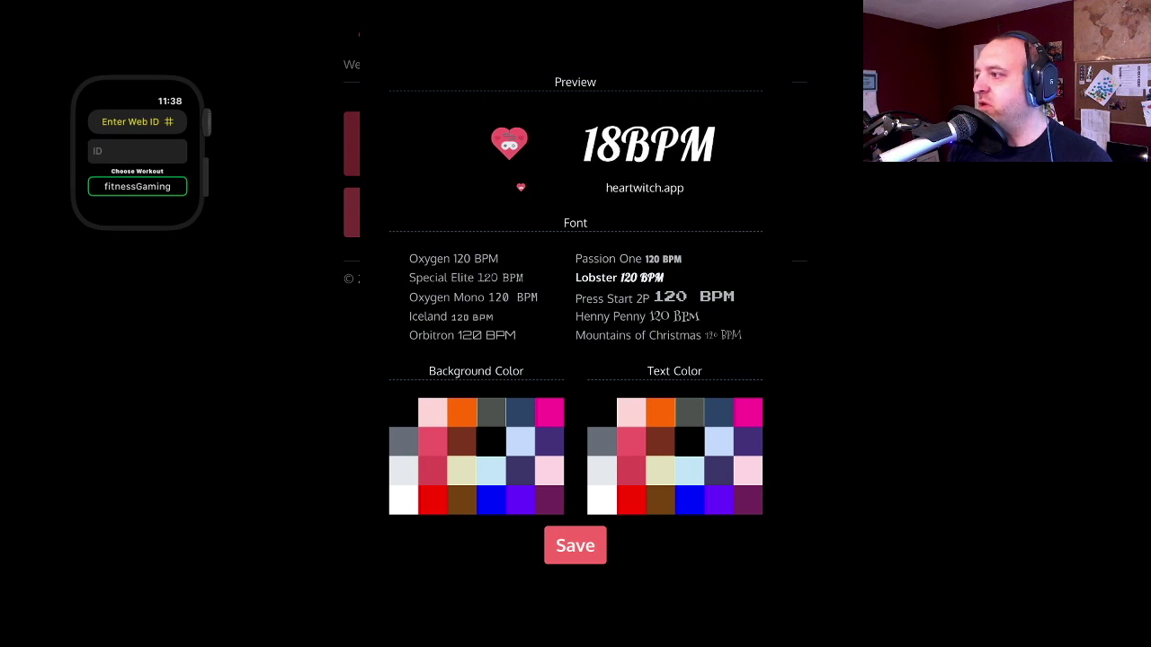
left_click(612, 317)
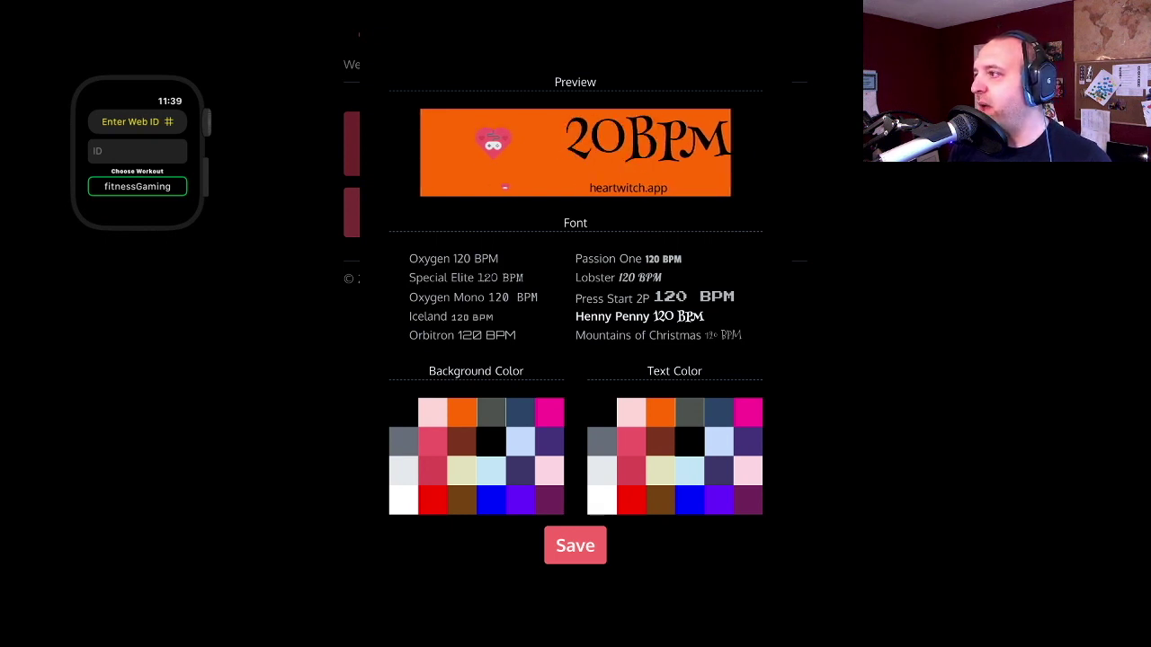
- Close the display settings and start a workout to get a watch pairing code
key("Escape")
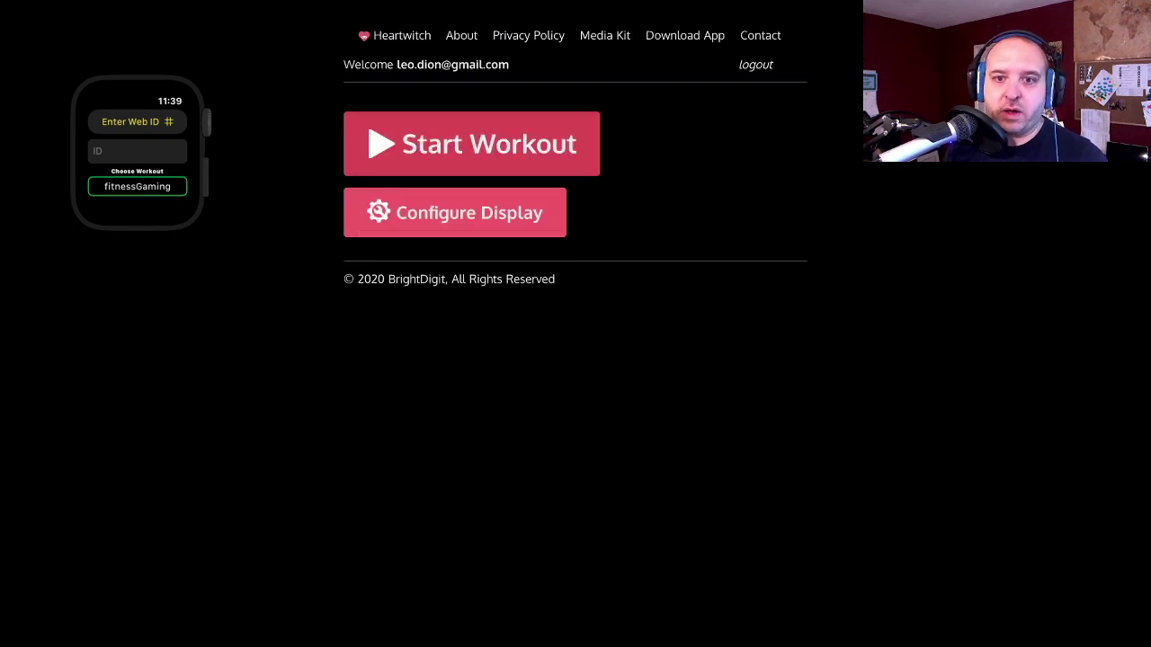
key("Tab")
key("Return")
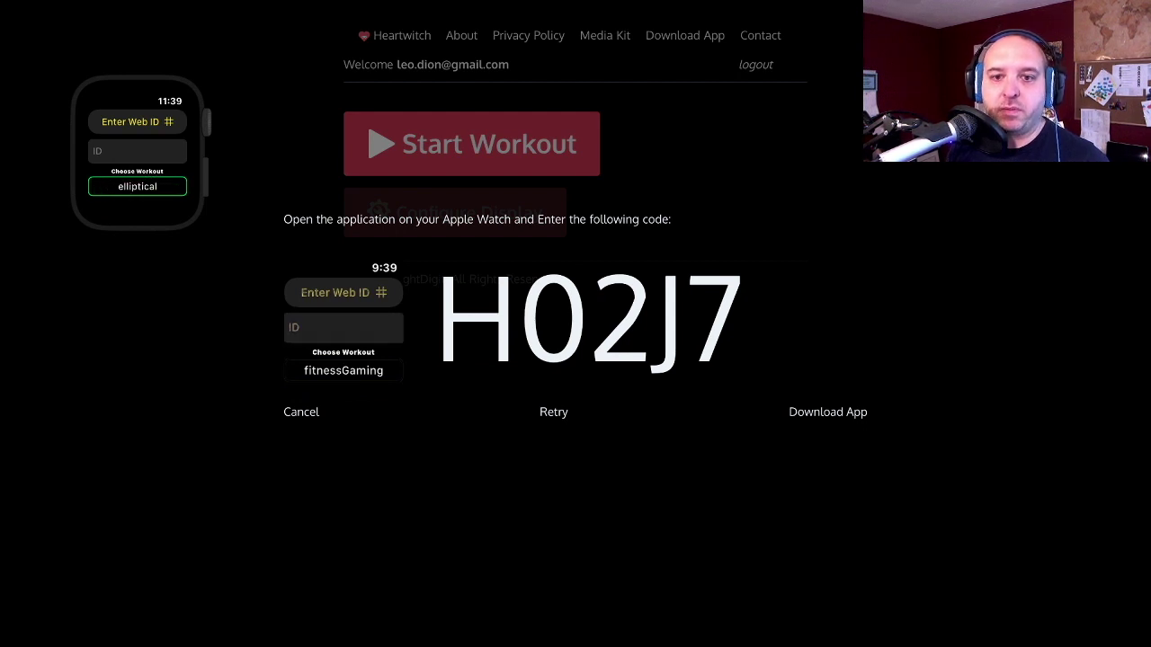
- Handwrite the displayed pairing code into the watch's Web ID field and confirm it
left_click(138, 150)
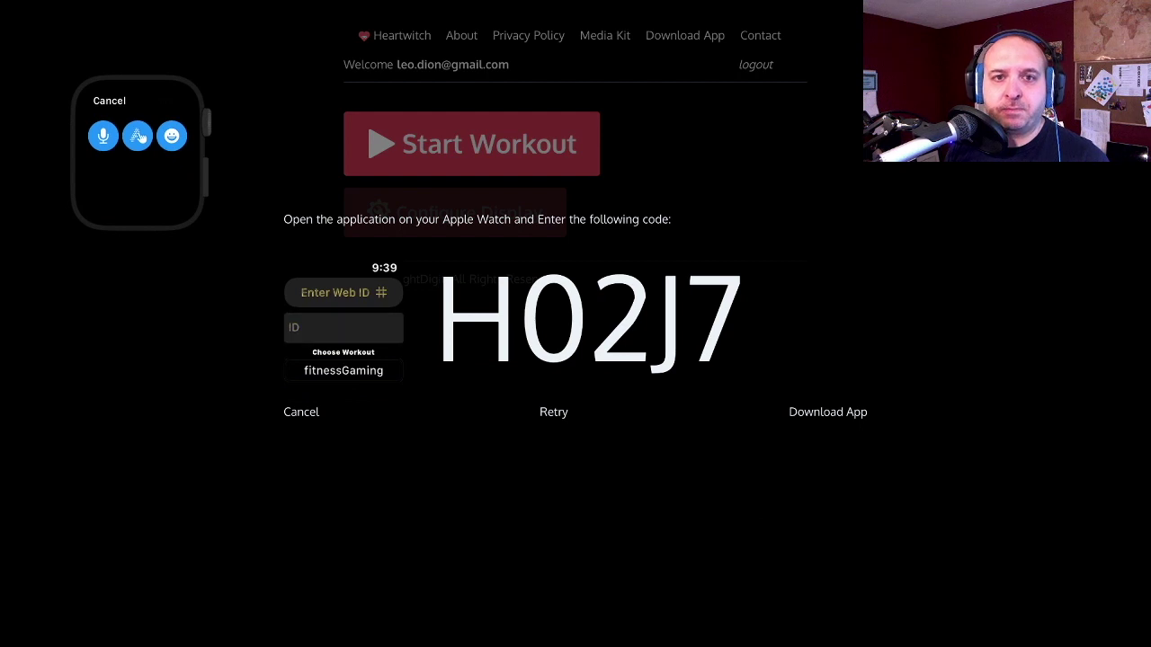
left_click(137, 136)
type("Ho2J7")
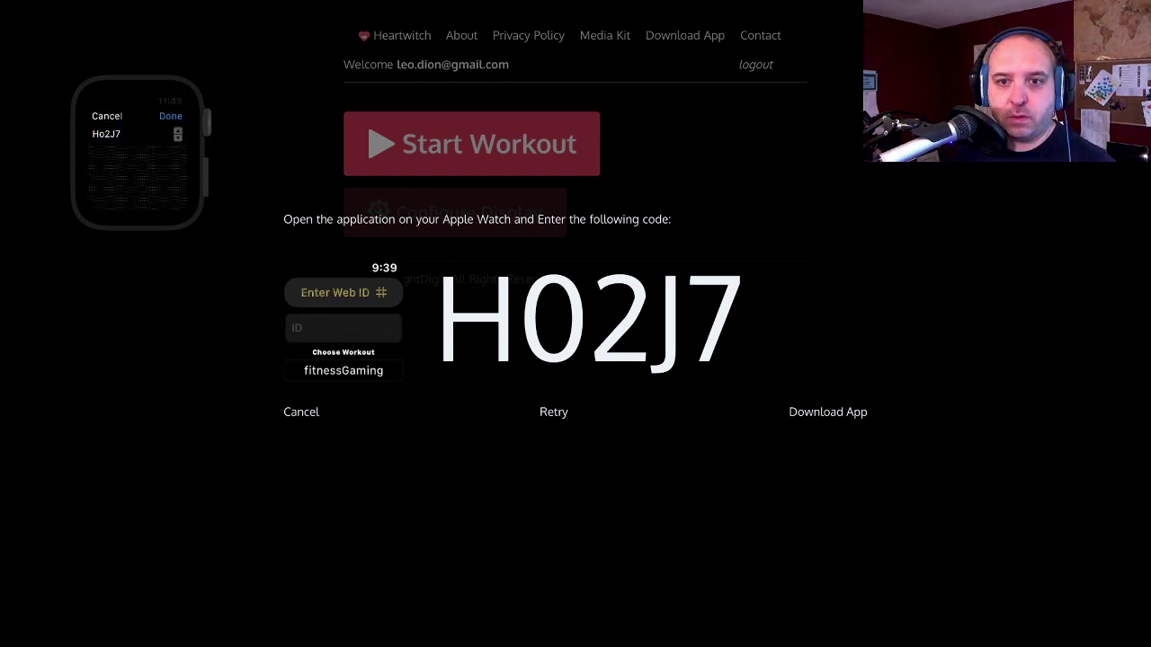
left_click(170, 101)
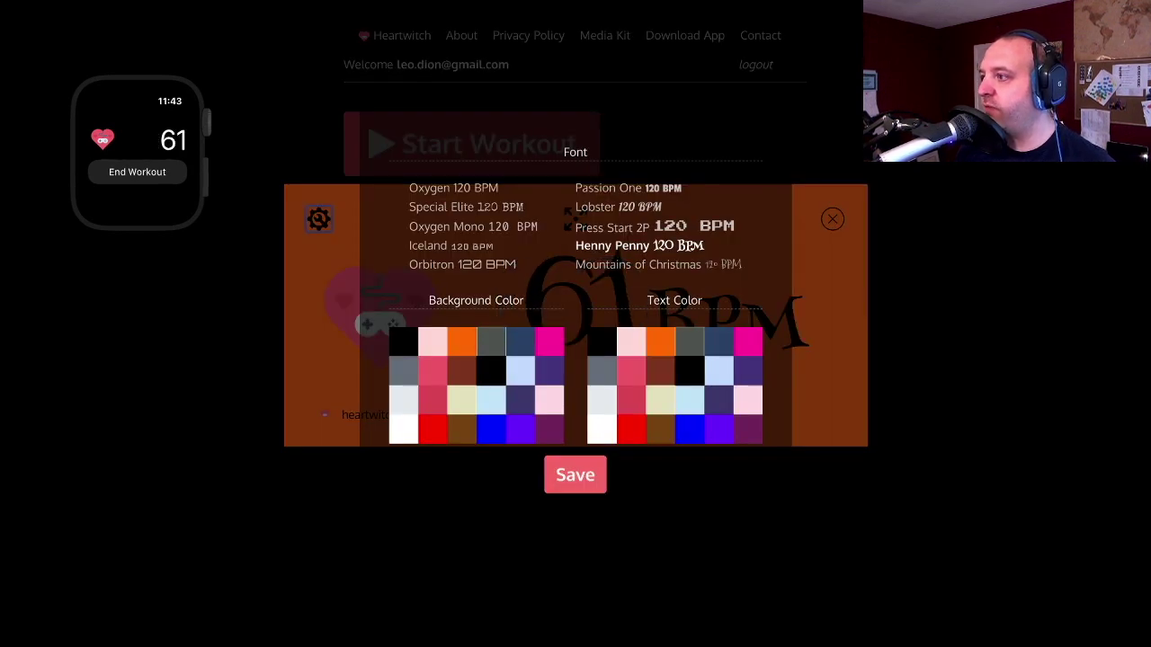
- Switch the display font to Iceland, adjust the background colour, and save the display settings
key("Left")
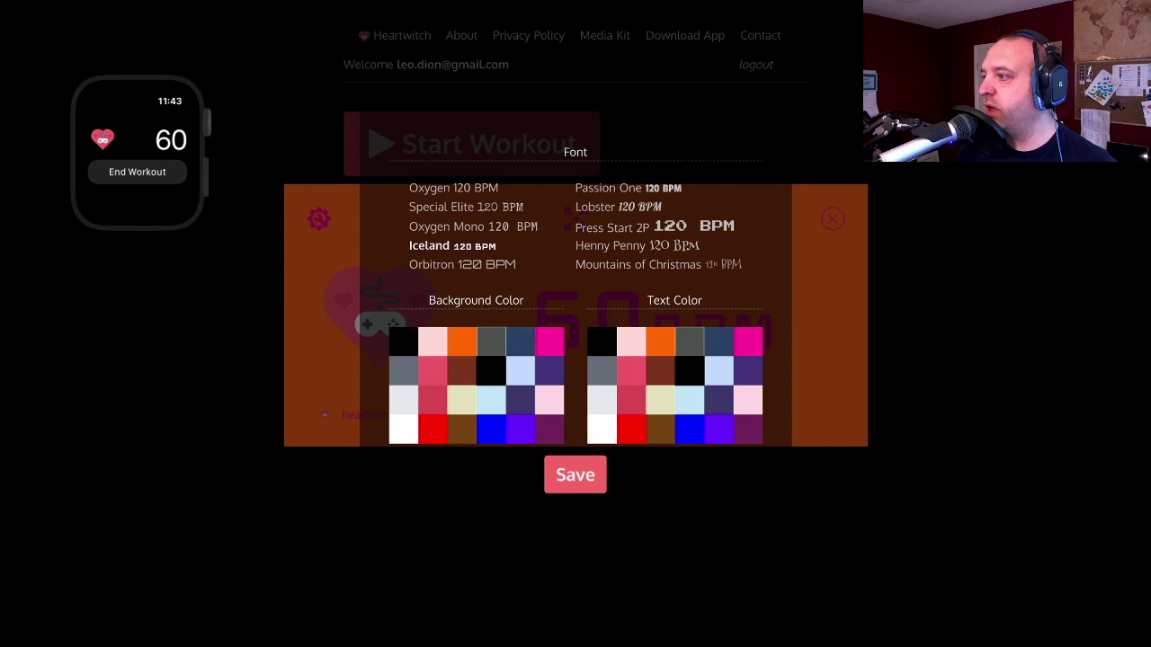
left_click(403, 341)
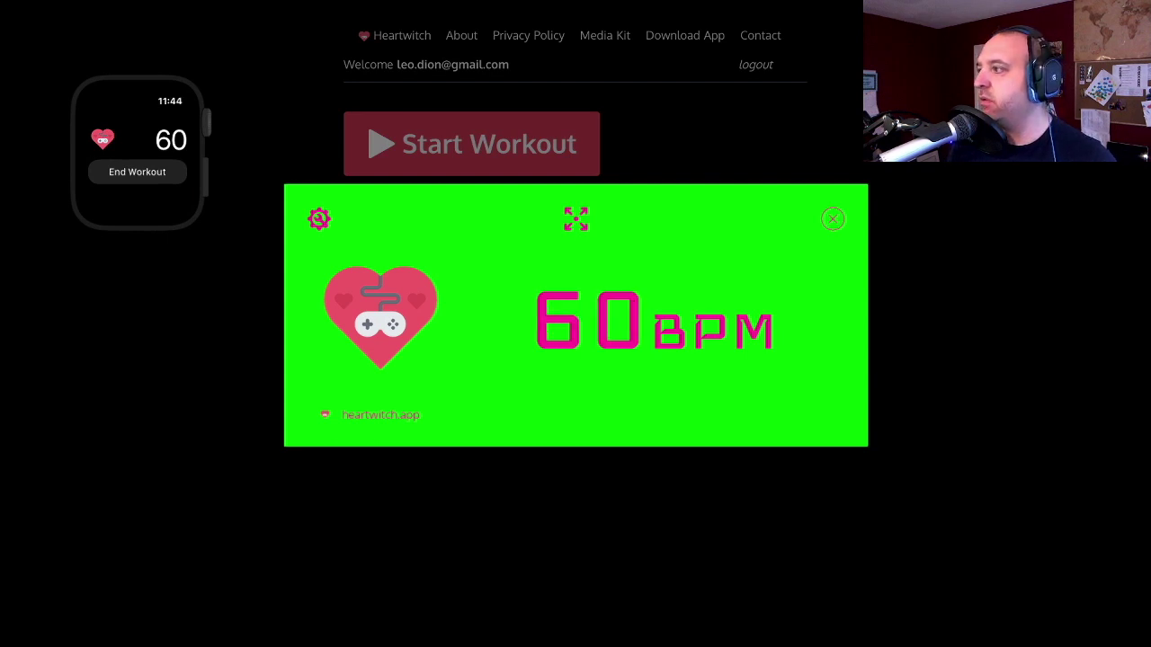
left_click(319, 218)
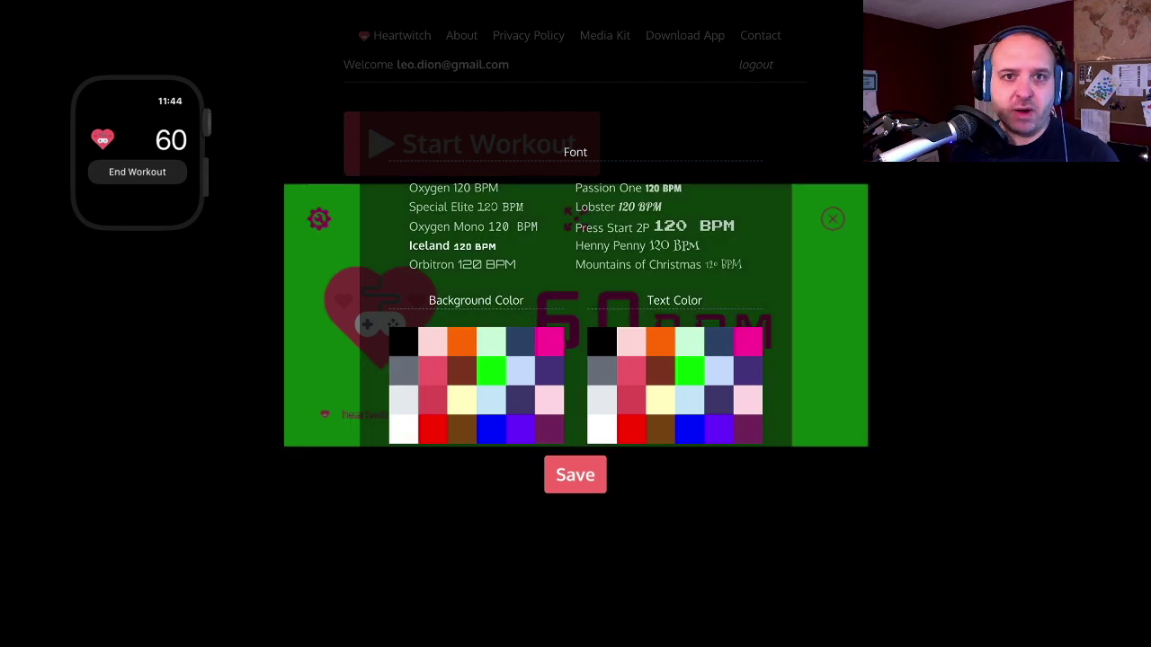
left_click(576, 475)
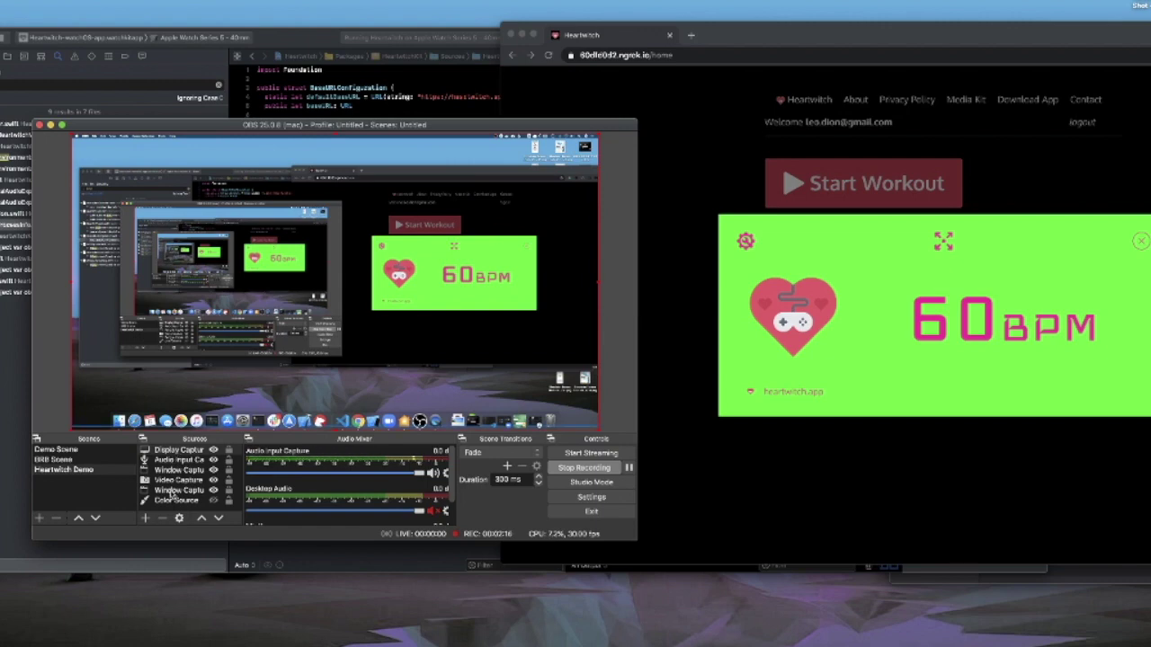
- Open Window Capture 2's filters and remove the existing Chroma Key filter
left_click(174, 493)
double_click(170, 492)
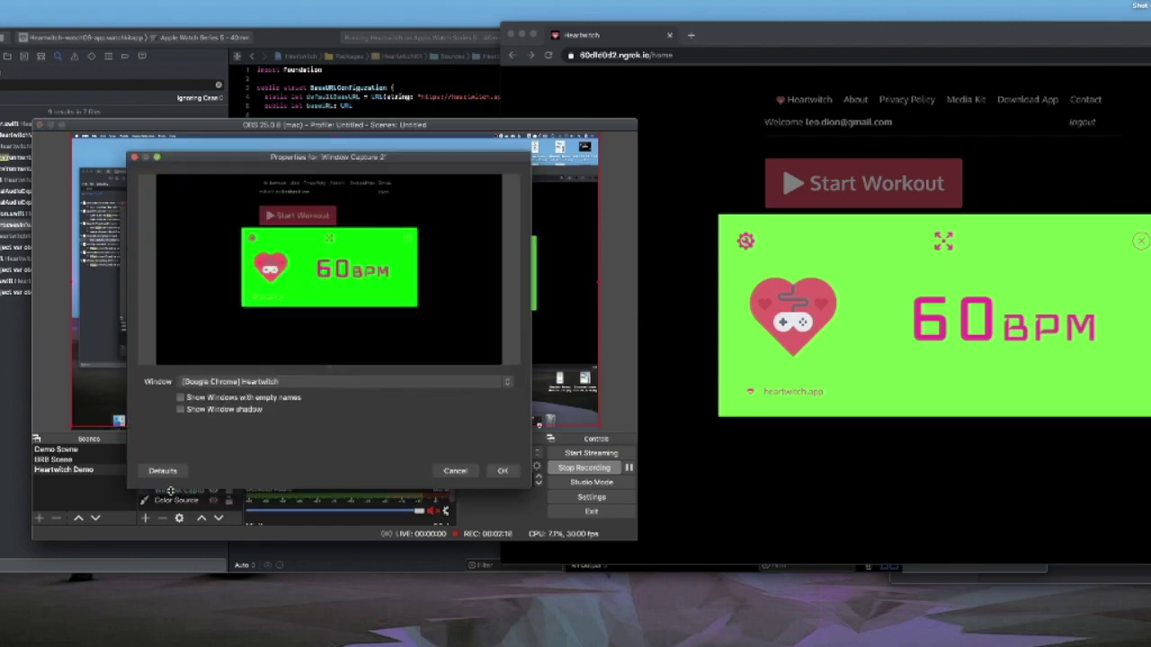
key("Escape")
right_click(178, 490)
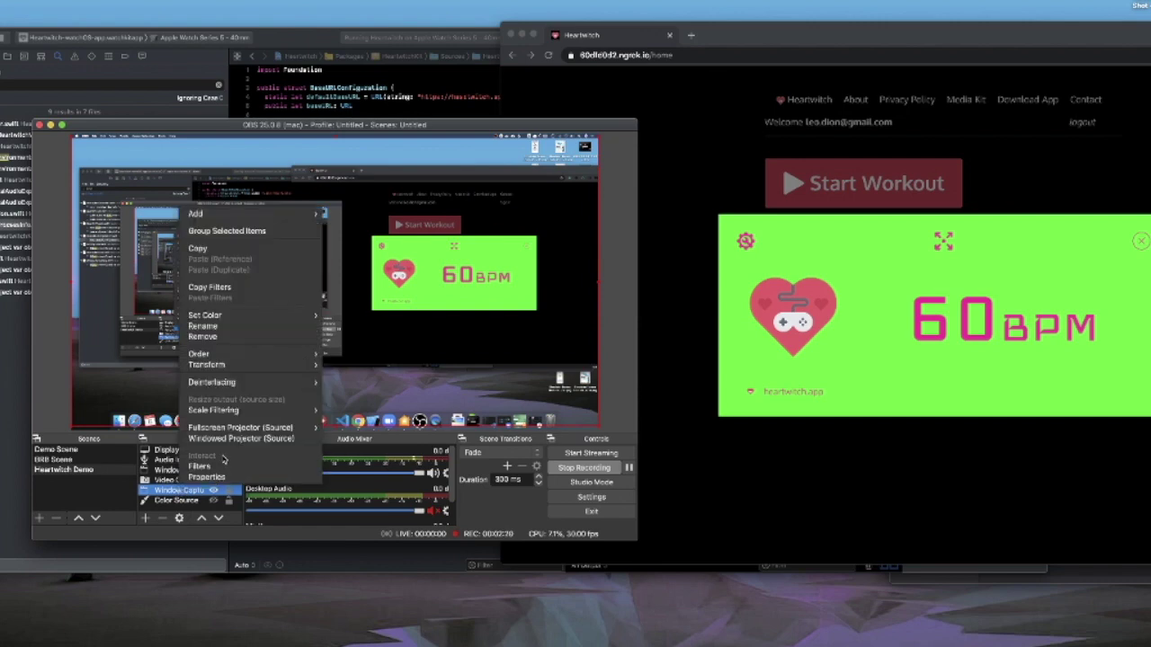
left_click(202, 470)
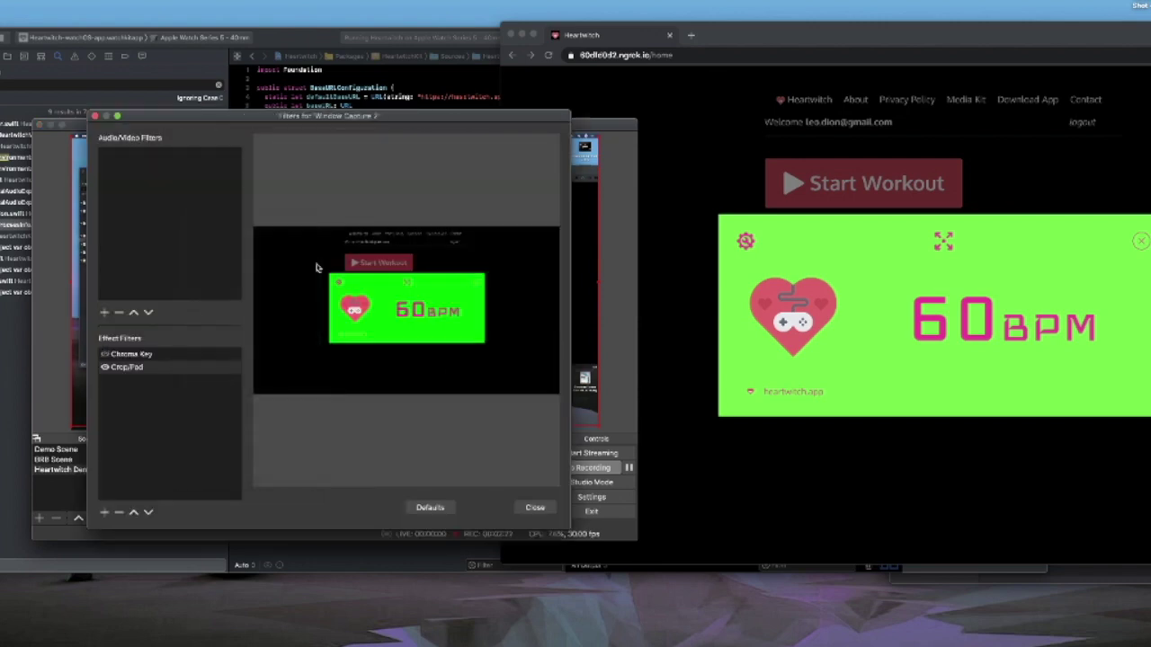
left_click_drag(289, 118, 714, 138)
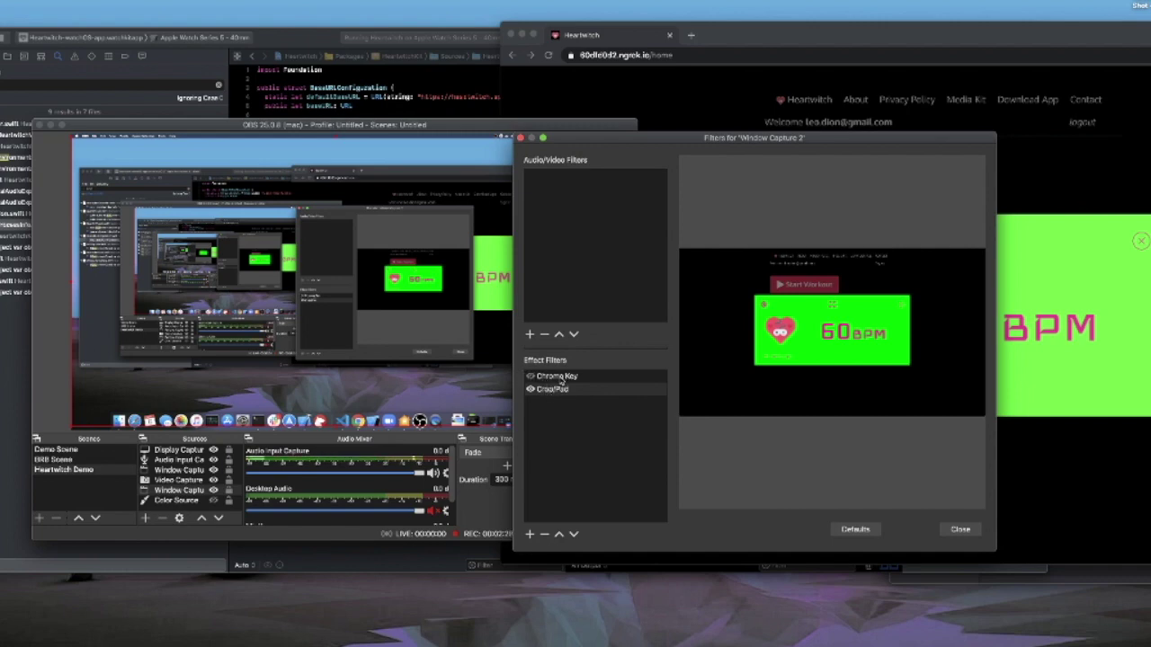
left_click(563, 380)
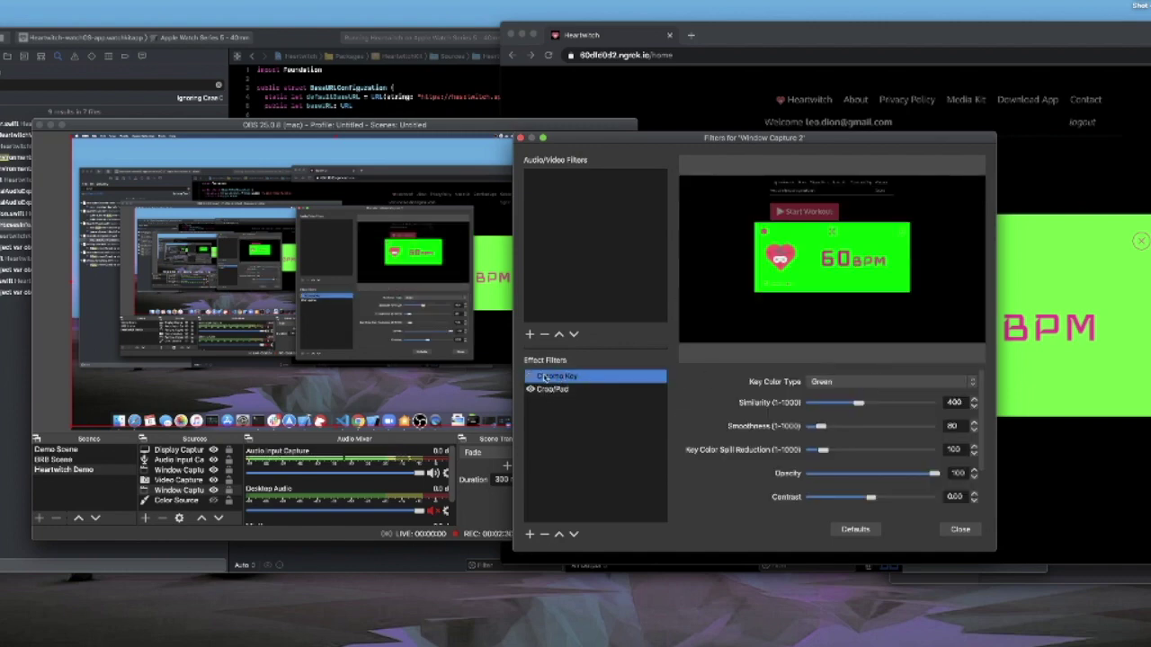
left_click(545, 534)
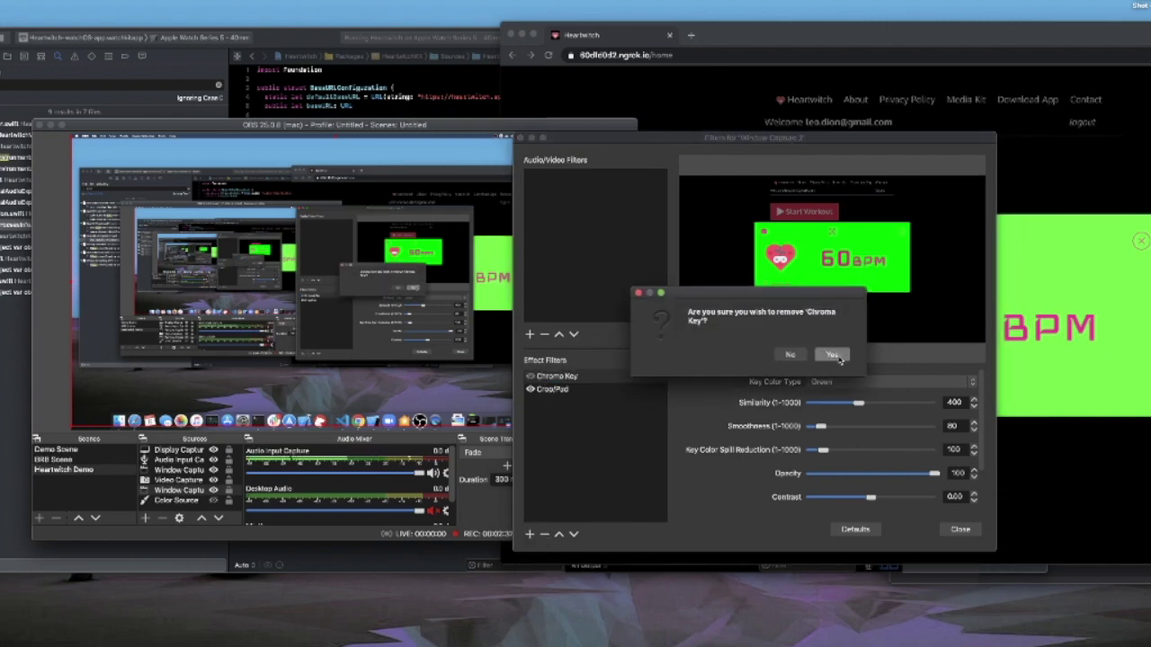
left_click(832, 355)
- Add a fresh Chroma Key filter below Crop/Pad and close the filters window
left_click(530, 534)
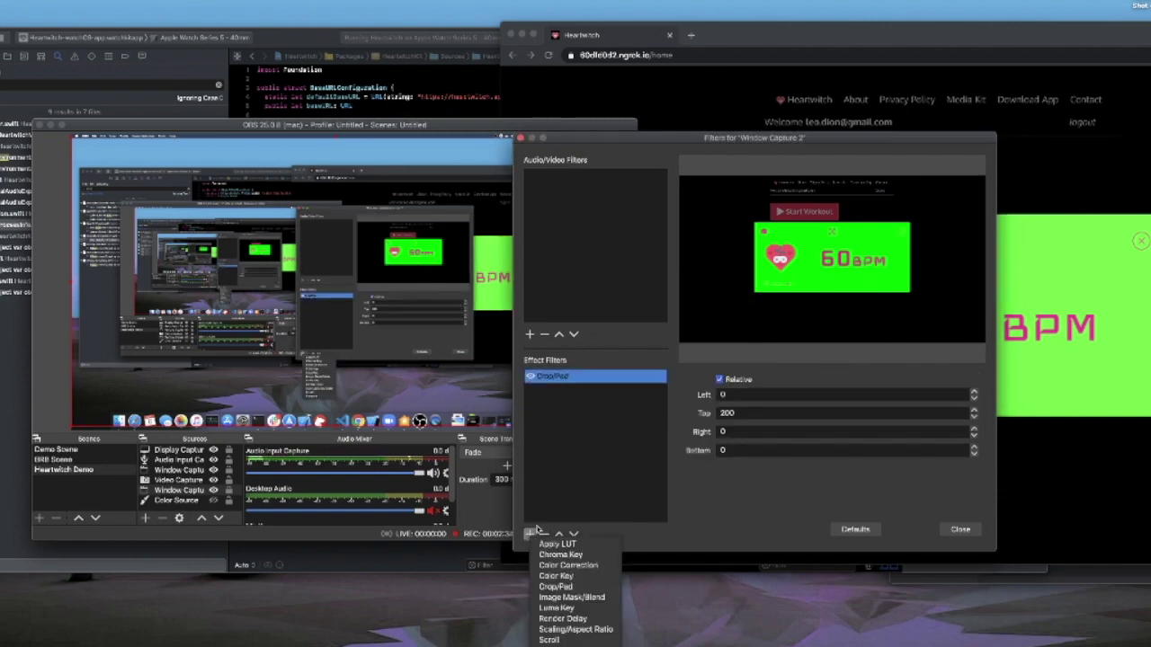
left_click(555, 587)
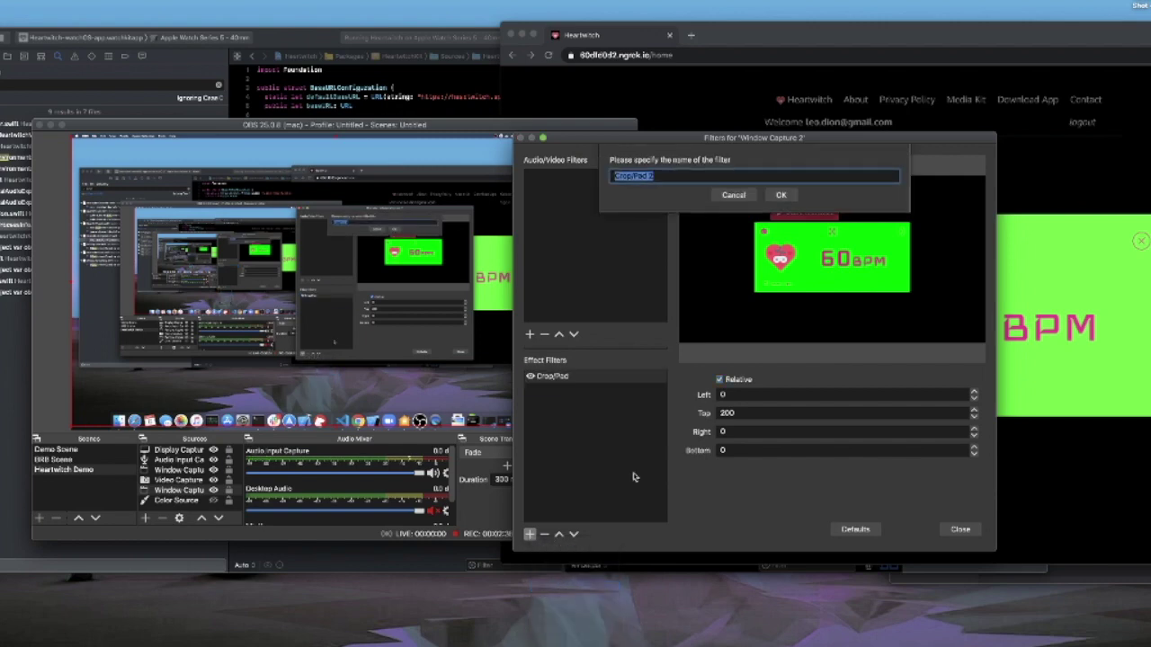
left_click(733, 195)
left_click(529, 534)
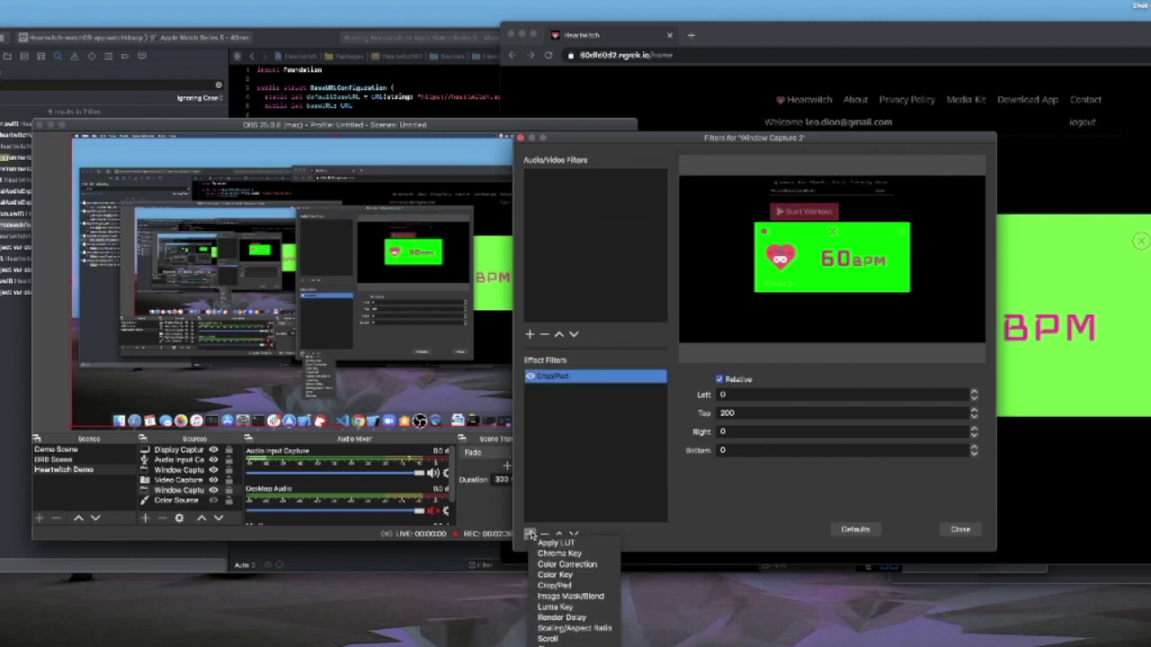
left_click(564, 565)
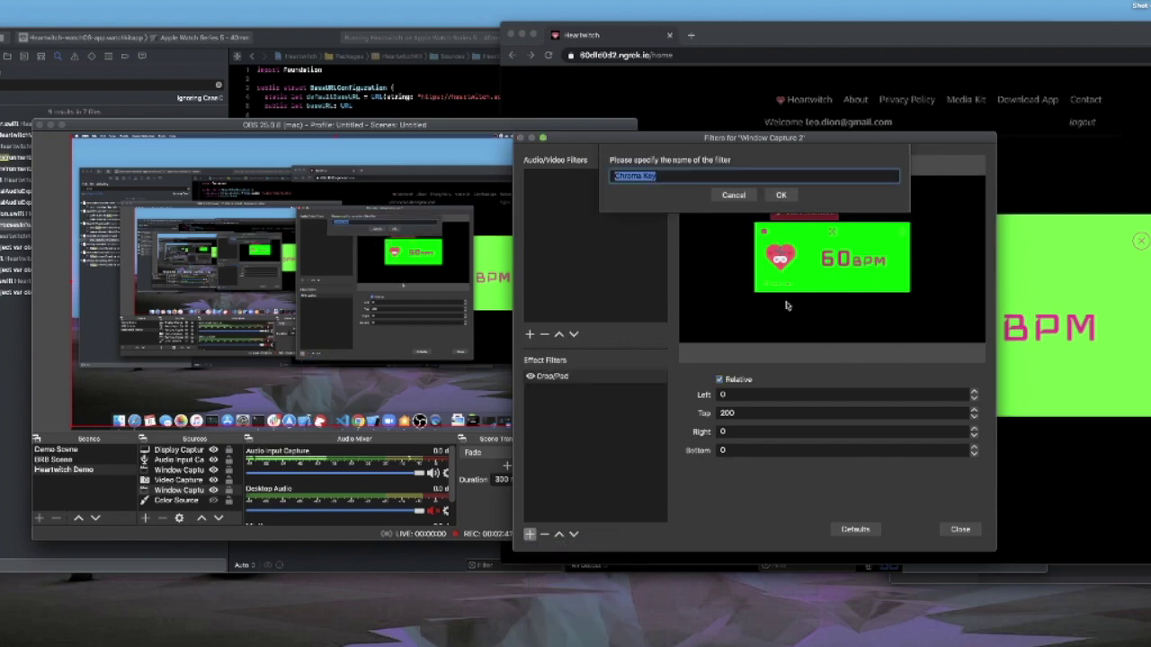
left_click(734, 194)
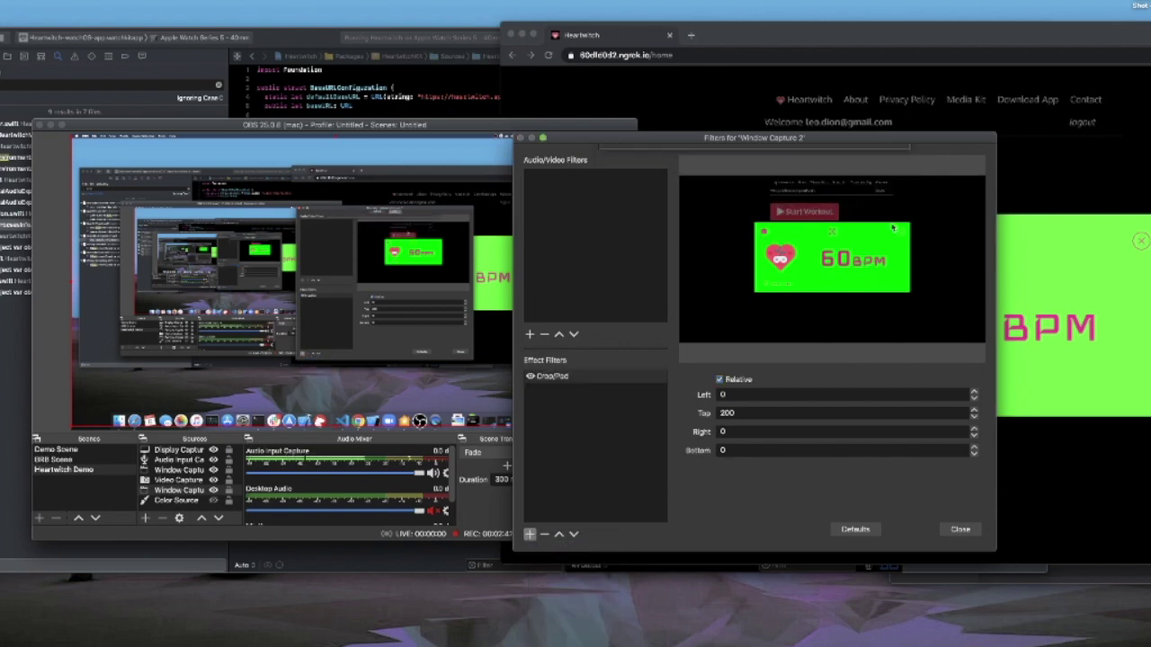
left_click(960, 529)
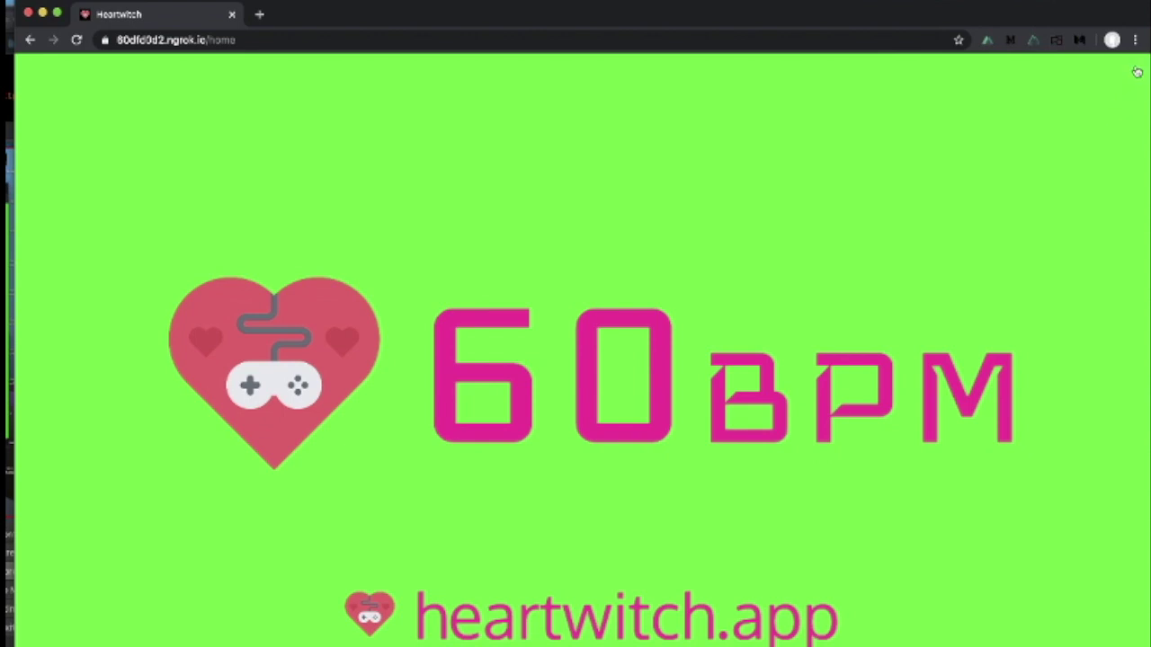
- Toggle the heart-rate display between full-window and panel size, leaving it as a panel
left_click(1138, 72)
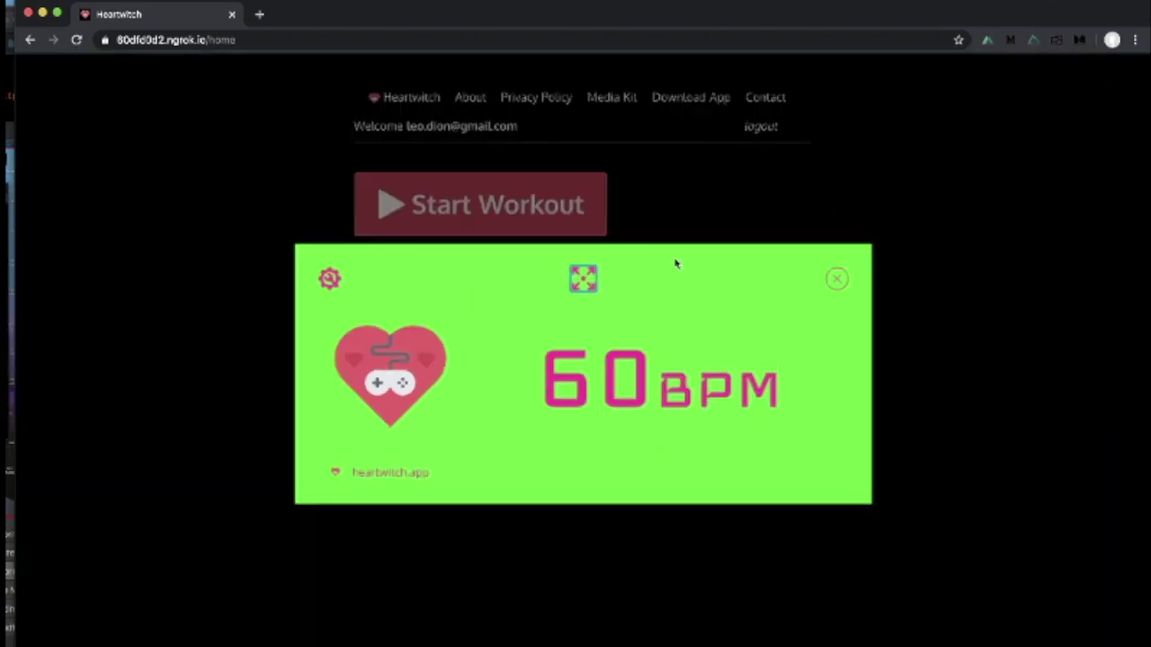
left_click(582, 280)
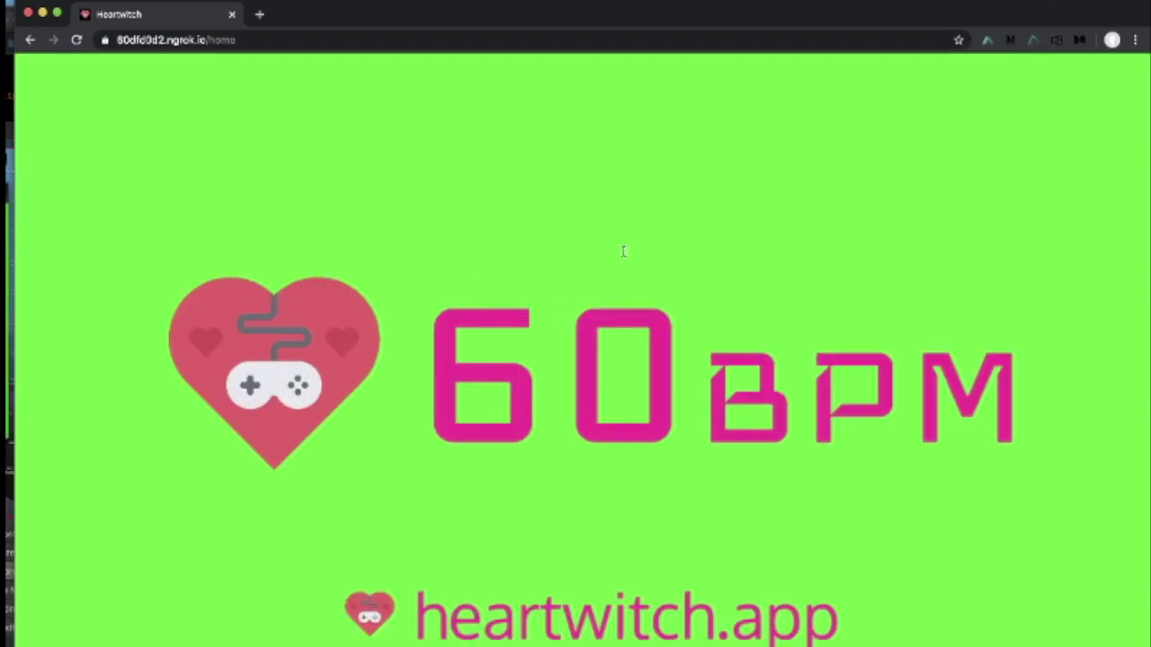
left_click(1137, 74)
left_click(583, 280)
left_click(1131, 72)
- Open and dismiss the display settings, then close the heart-rate display
left_click(330, 279)
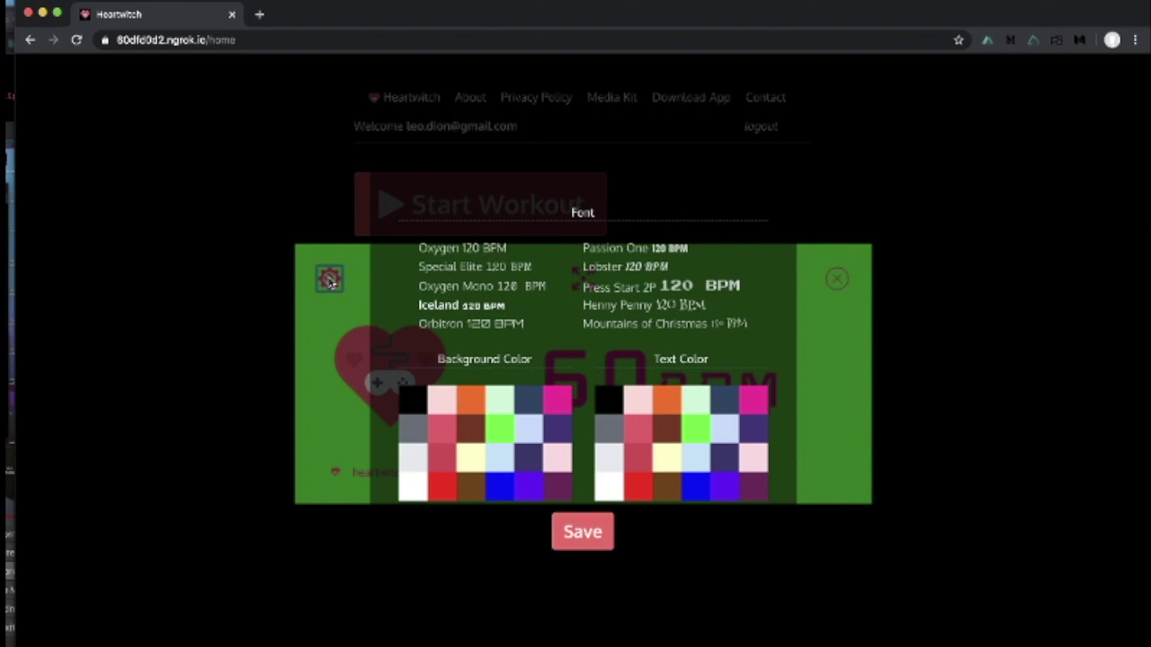
left_click(585, 539)
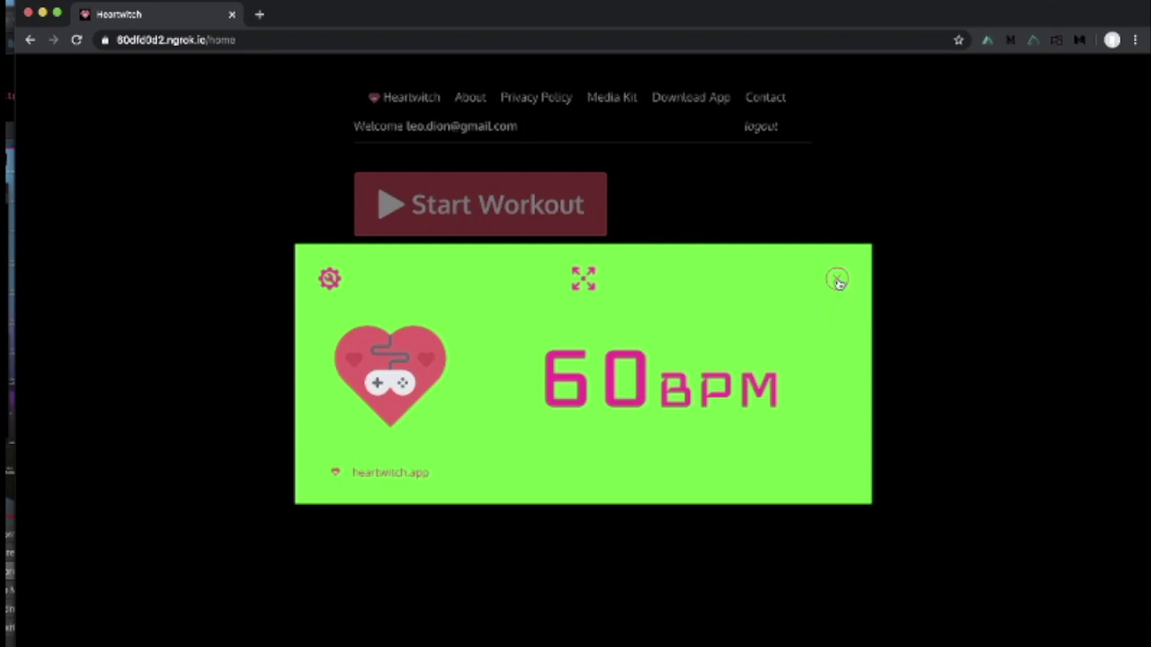
left_click(837, 280)
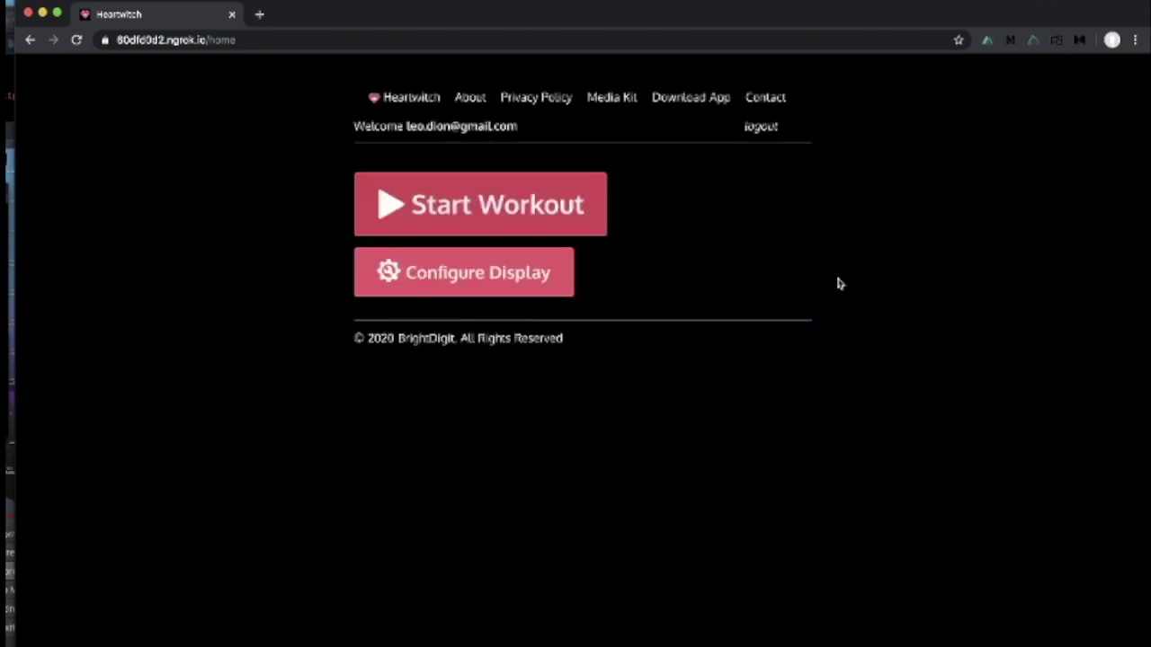